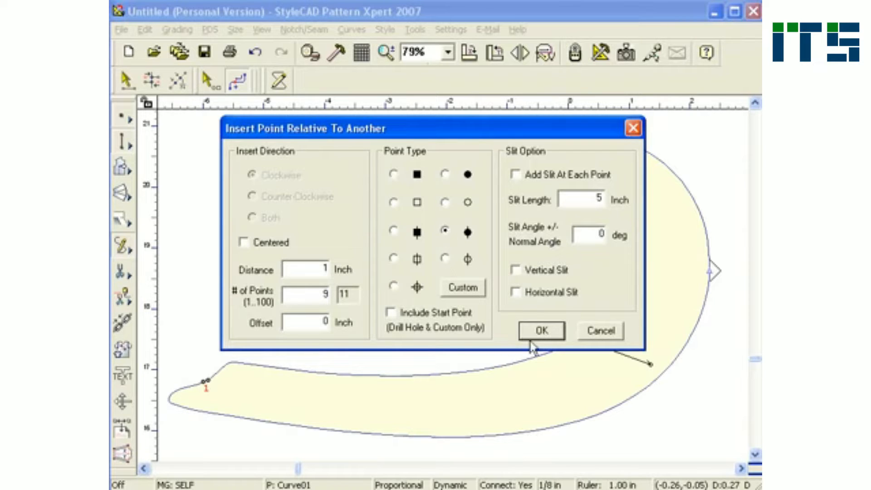
Step: Insert nine notch points 1 inch apart along the outer curve and set the style's default notch type to V Notch
{"action": "left_click", "coordinate": [542, 332]}
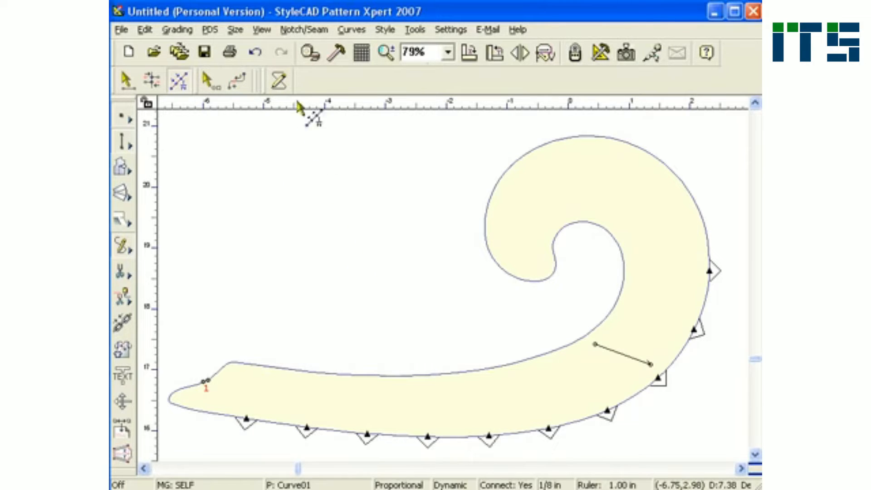
{"action": "left_click", "coordinate": [300, 31]}
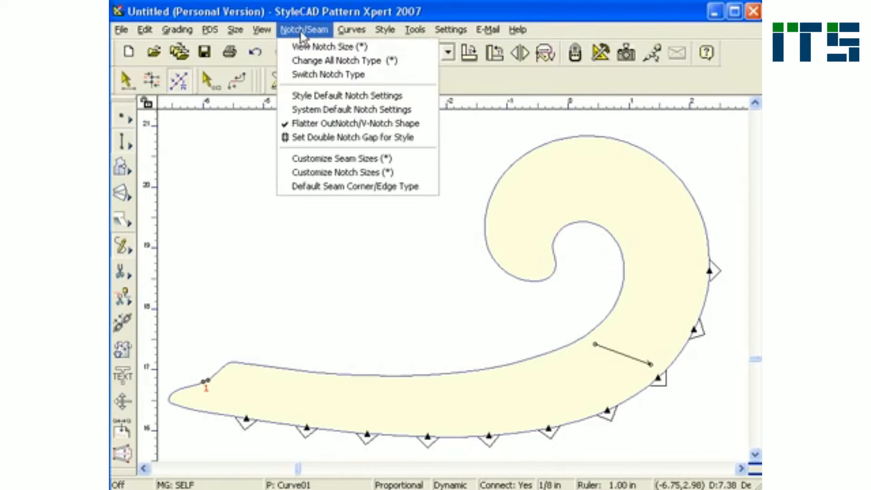
{"action": "left_click", "coordinate": [316, 97]}
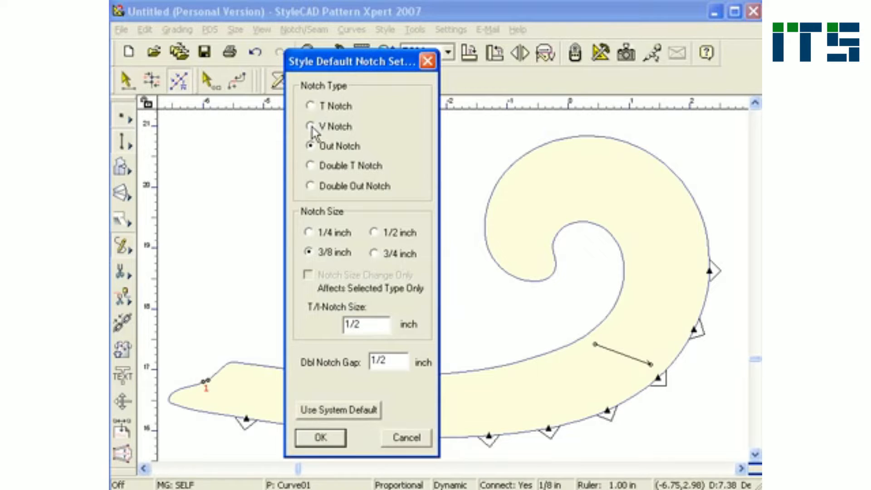
{"action": "left_click", "coordinate": [320, 437]}
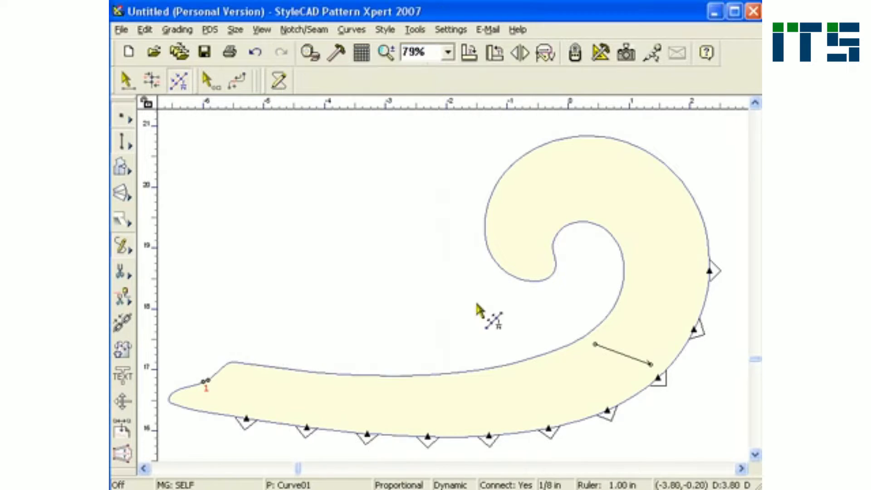
Step: Add a V notch midway between each pair of neighbouring out notches along the outer curve
{"action": "left_click", "coordinate": [706, 301]}
{"action": "left_click", "coordinate": [677, 355]}
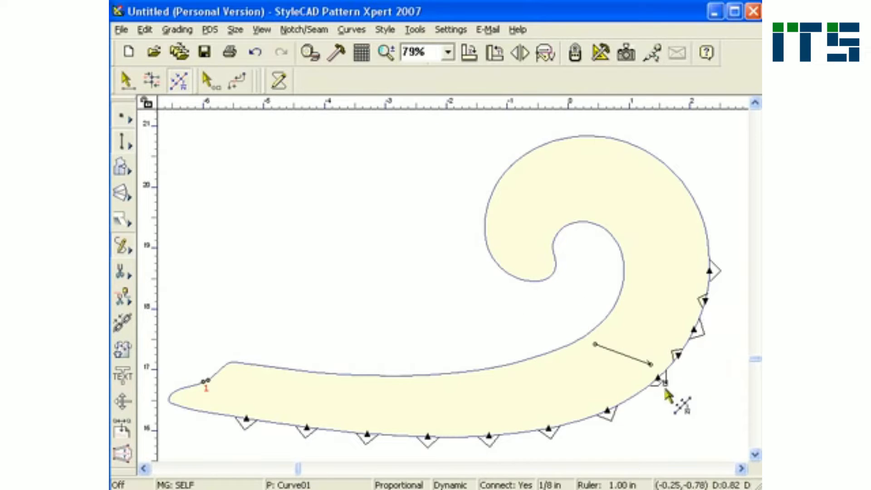
{"action": "left_click", "coordinate": [634, 395]}
{"action": "left_click", "coordinate": [577, 420]}
{"action": "left_click", "coordinate": [518, 432]}
{"action": "left_click", "coordinate": [458, 436]}
{"action": "left_click", "coordinate": [398, 434]}
{"action": "left_click", "coordinate": [337, 430]}
{"action": "left_click", "coordinate": [271, 428]}
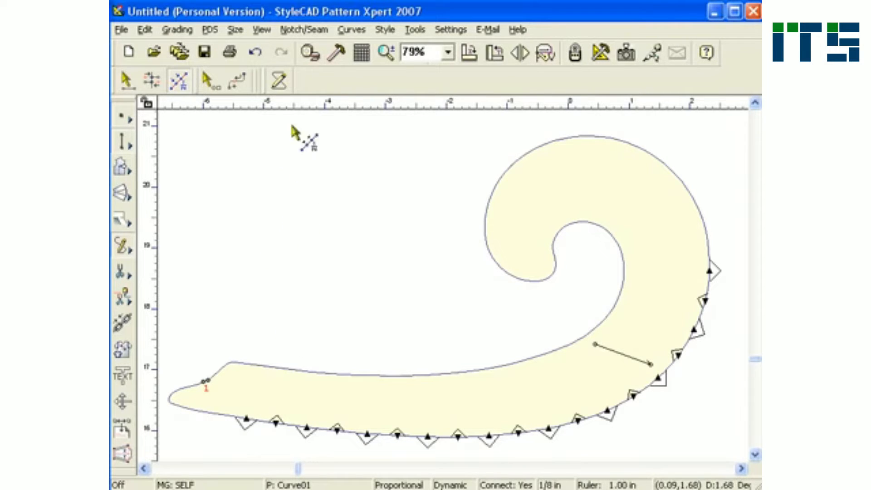
Step: Set the style's default notch type to T Notch
{"action": "left_click", "coordinate": [303, 30]}
{"action": "left_click", "coordinate": [326, 96]}
{"action": "left_click", "coordinate": [344, 163]}
{"action": "left_click_drag", "start_coordinate": [369, 118], "coordinate": [370, 58]}
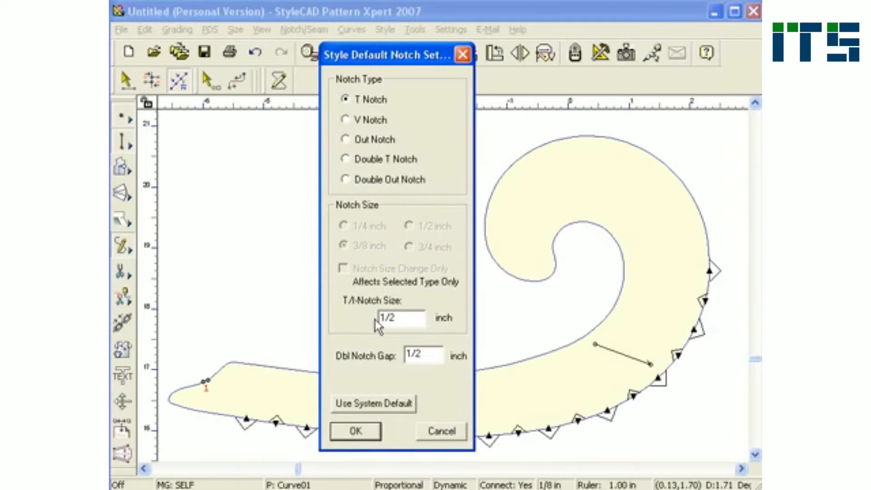
{"action": "left_click", "coordinate": [376, 432]}
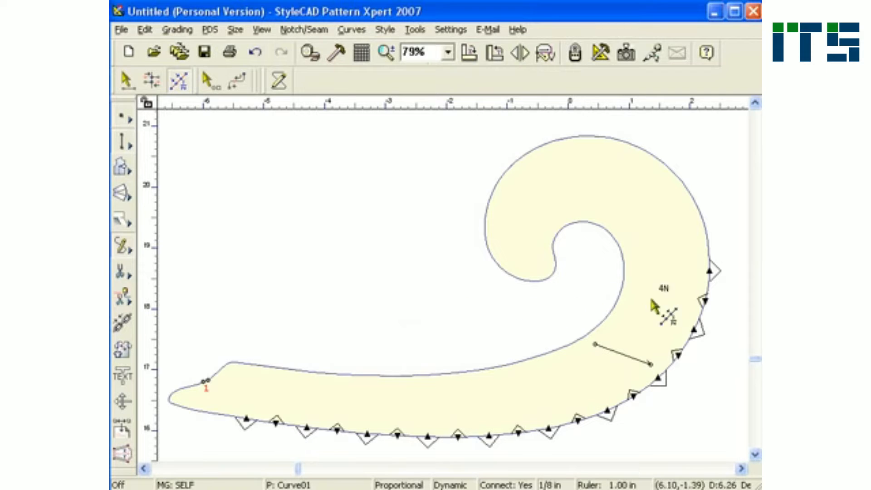
Step: Divide the gaps between neighbouring notches along the outer curve with evenly spaced T notches, using 4N
{"action": "left_click", "coordinate": [701, 279]}
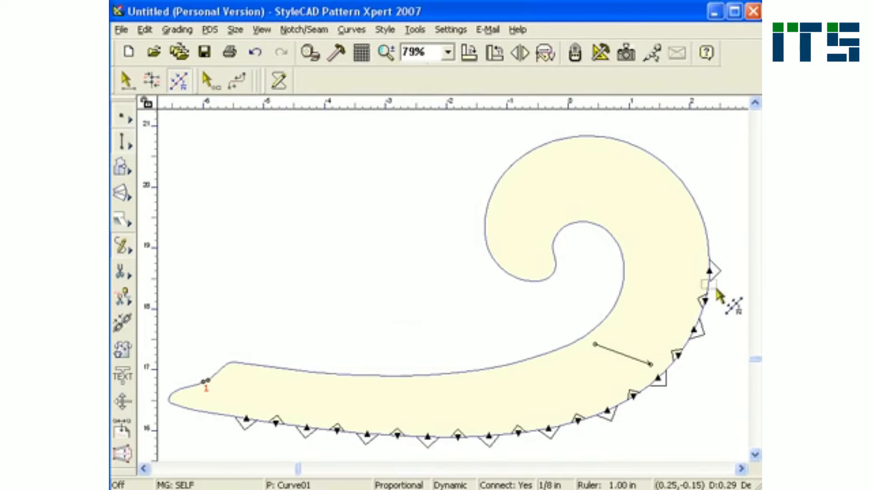
{"action": "left_click", "coordinate": [703, 317]}
{"action": "left_click", "coordinate": [680, 352]}
{"action": "left_click", "coordinate": [666, 382]}
{"action": "left_click", "coordinate": [644, 398]}
{"action": "left_click", "coordinate": [618, 402]}
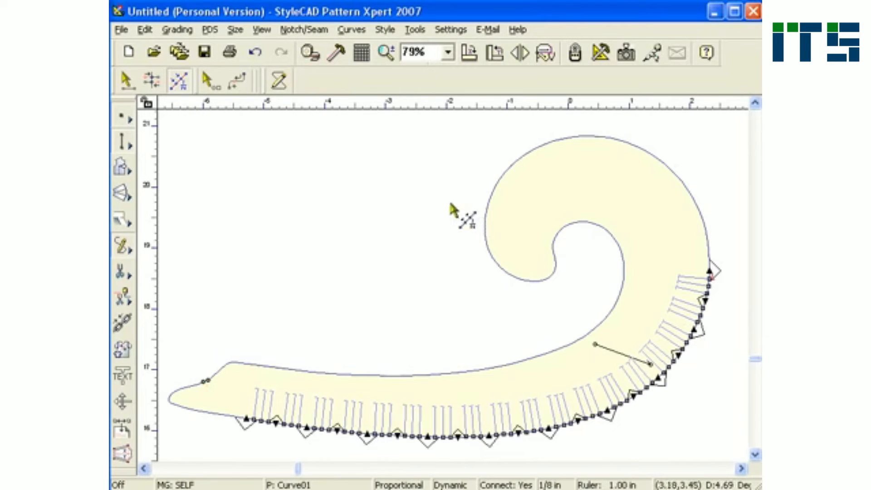
Step: Convert the whole notched curve pattern to a temp pattern and save it as a new French curve
{"action": "left_click_drag", "start_coordinate": [439, 189], "coordinate": [546, 292]}
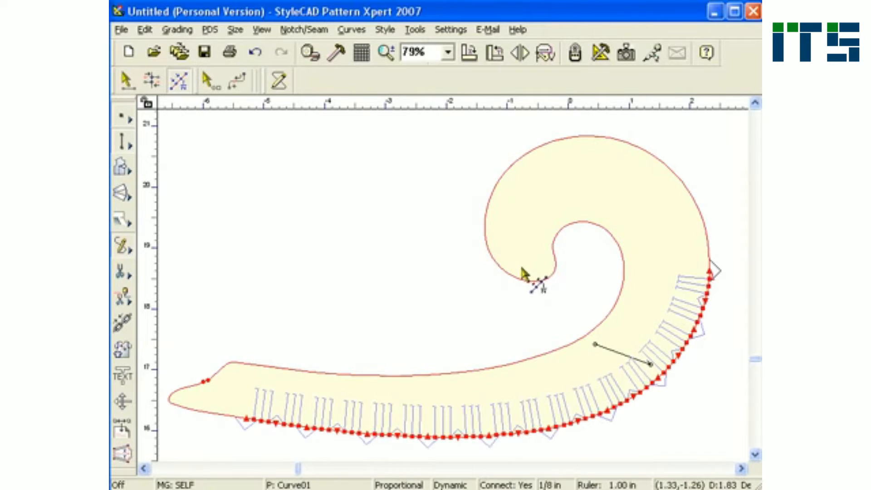
{"action": "right_click", "coordinate": [553, 180]}
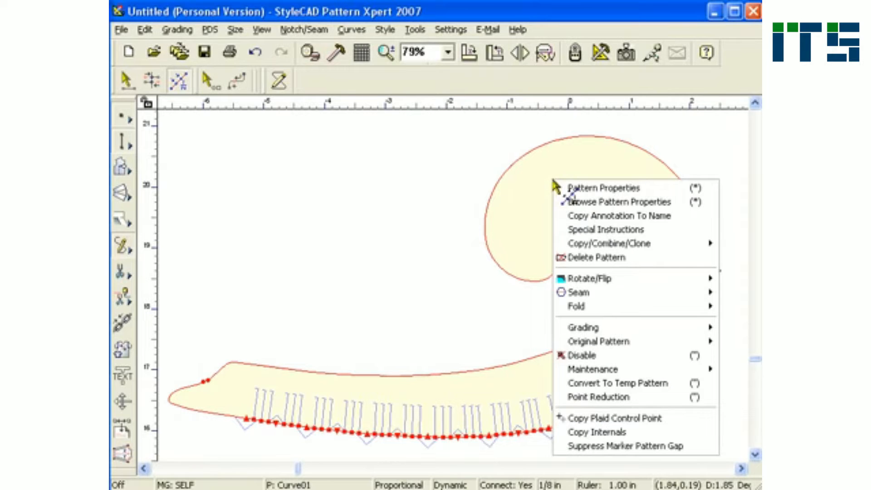
{"action": "left_click", "coordinate": [618, 384]}
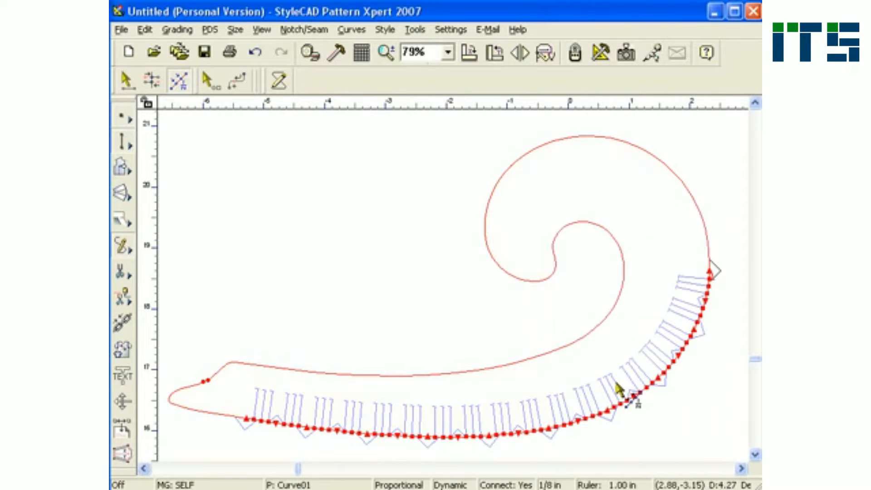
{"action": "right_click", "coordinate": [520, 198]}
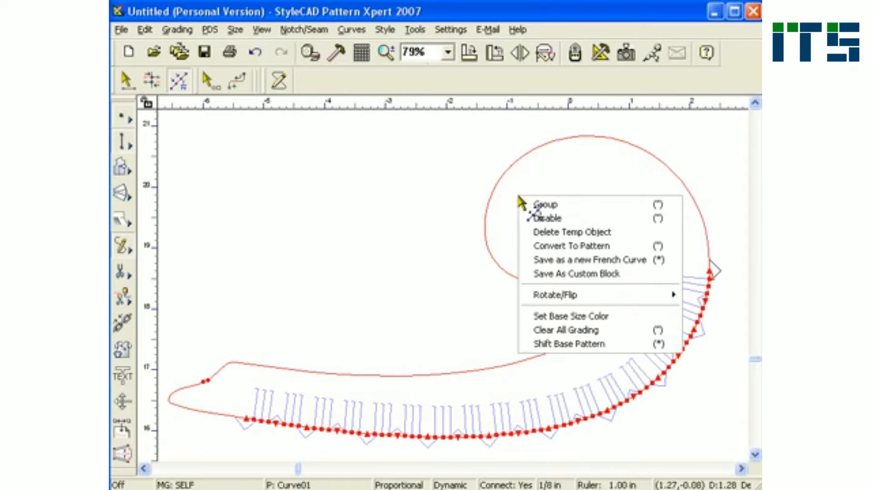
{"action": "left_click", "coordinate": [577, 260]}
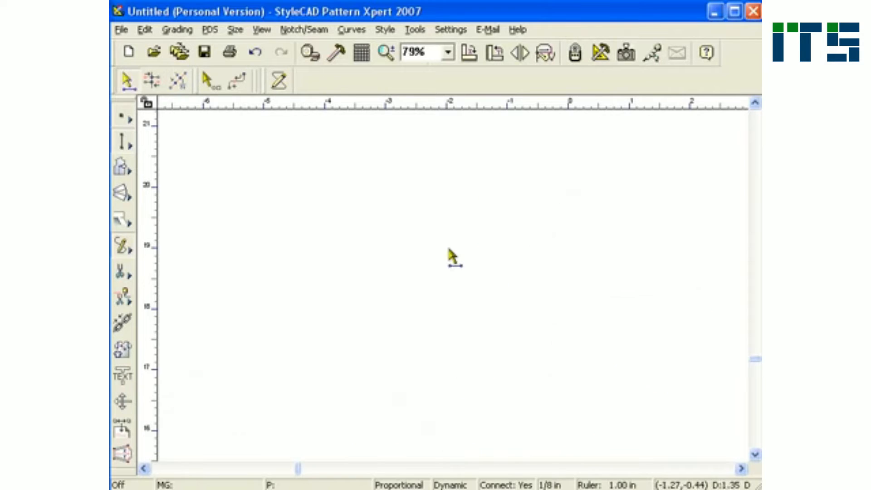
Step: Assign ID 1 to Curve01-INCH in the French Curve Toolset
{"action": "right_click", "coordinate": [312, 204]}
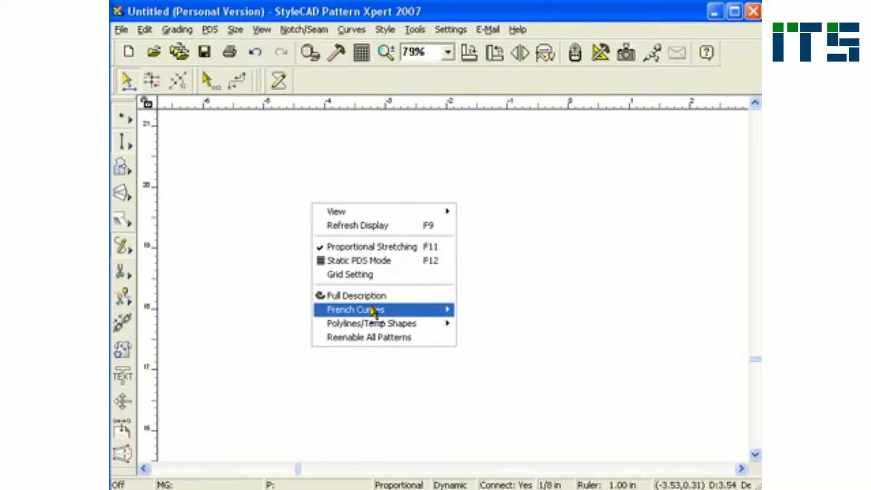
{"action": "mouse_move", "coordinate": [372, 310]}
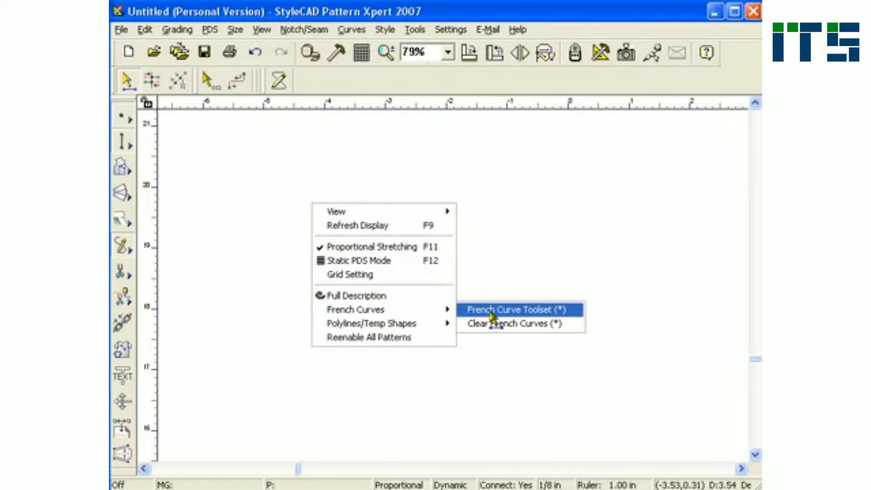
{"action": "left_click", "coordinate": [490, 312]}
{"action": "left_click", "coordinate": [314, 179]}
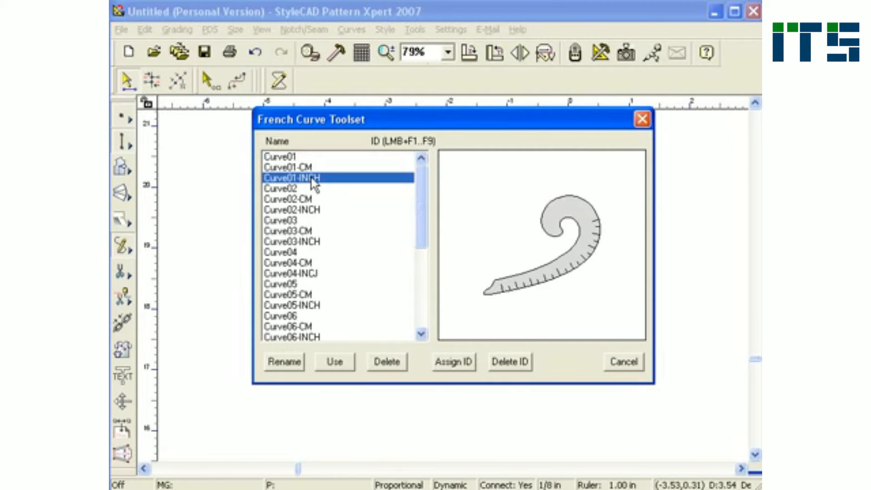
{"action": "left_click", "coordinate": [452, 362]}
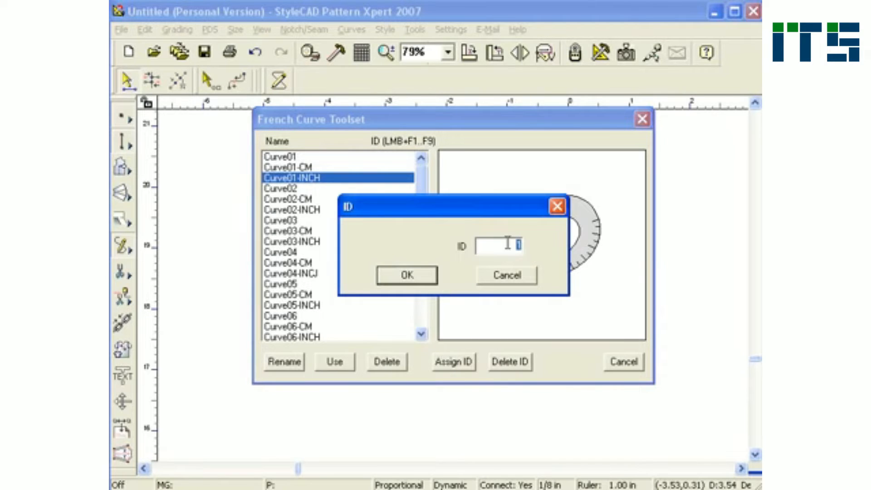
{"action": "left_click", "coordinate": [413, 280]}
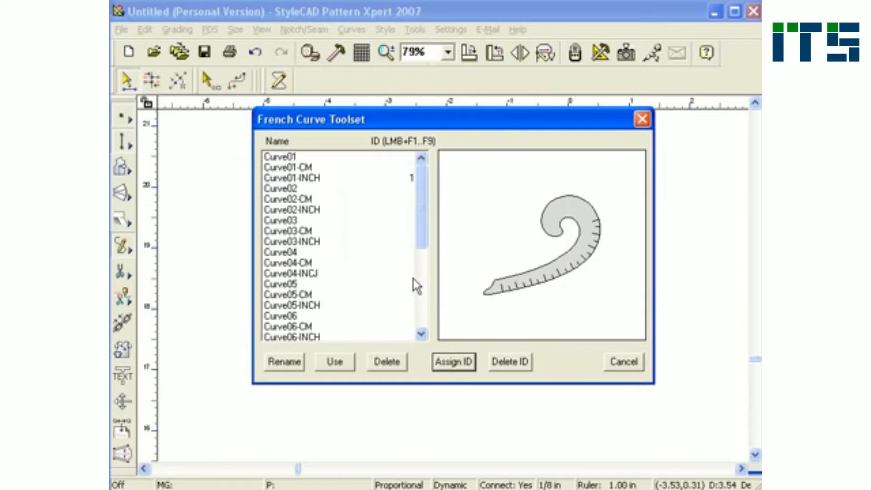
Step: Assign an ID to Curve02-INCH and close the French Curve Toolset
{"action": "left_click", "coordinate": [319, 210]}
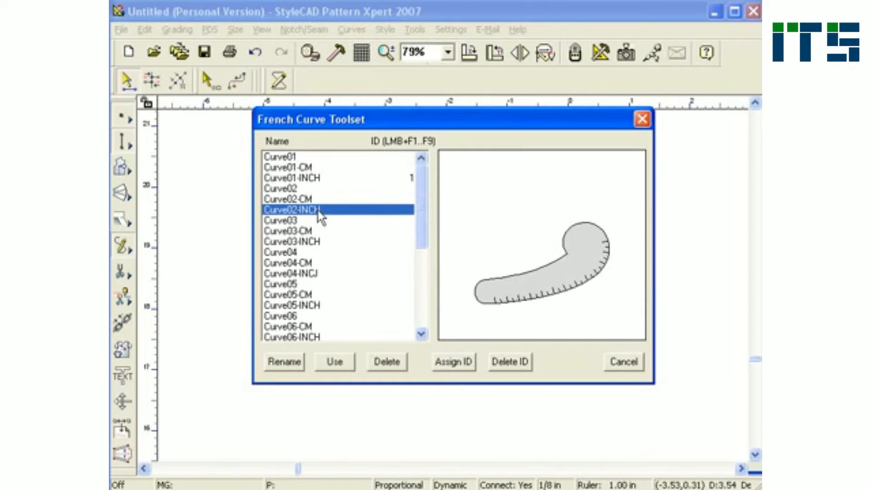
{"action": "left_click", "coordinate": [454, 362]}
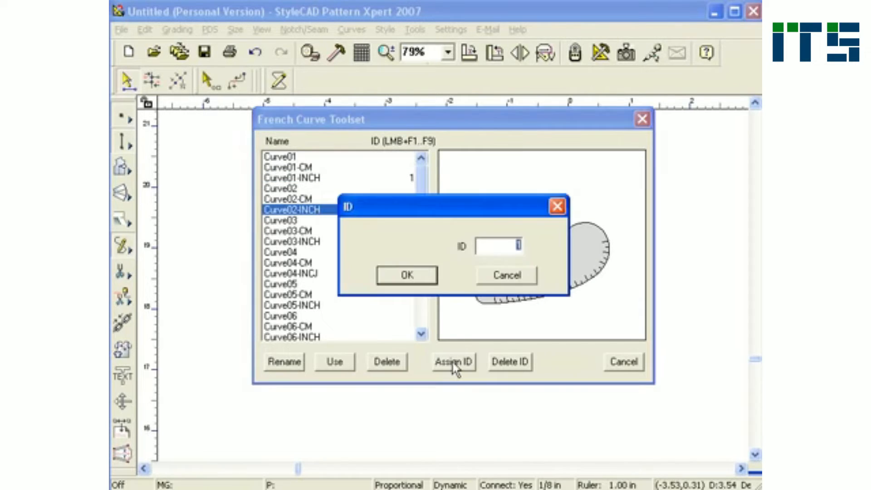
{"action": "left_click", "coordinate": [414, 283]}
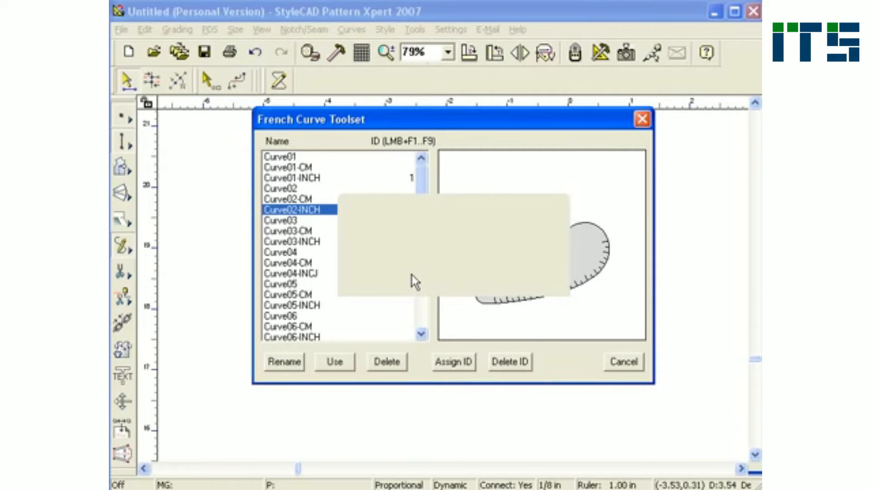
{"action": "left_click", "coordinate": [643, 120]}
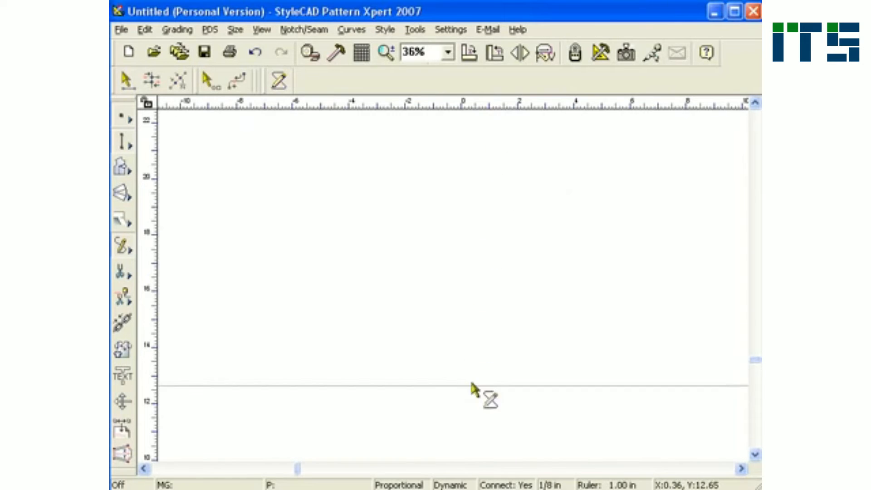
Step: Place a frame of guide lines with two horizontals about 9.25 inches apart and two verticals about 15.25 inches apart
{"action": "left_click", "coordinate": [470, 404]}
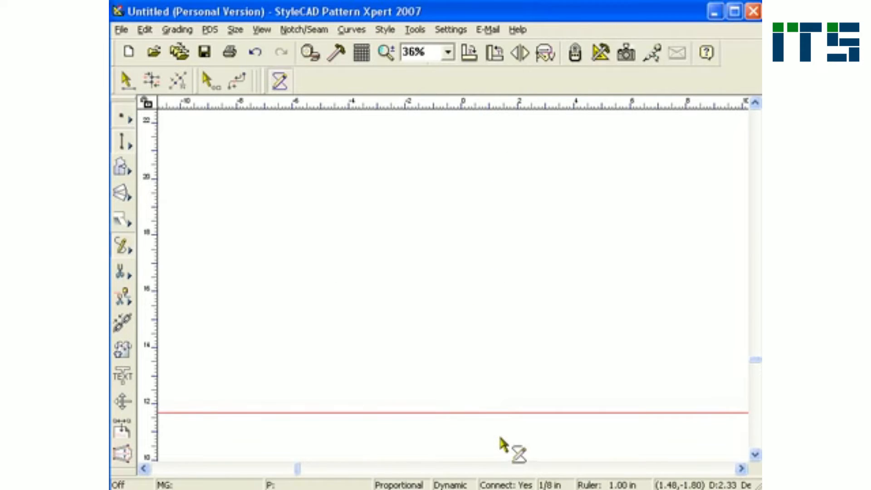
{"action": "left_click", "coordinate": [504, 318]}
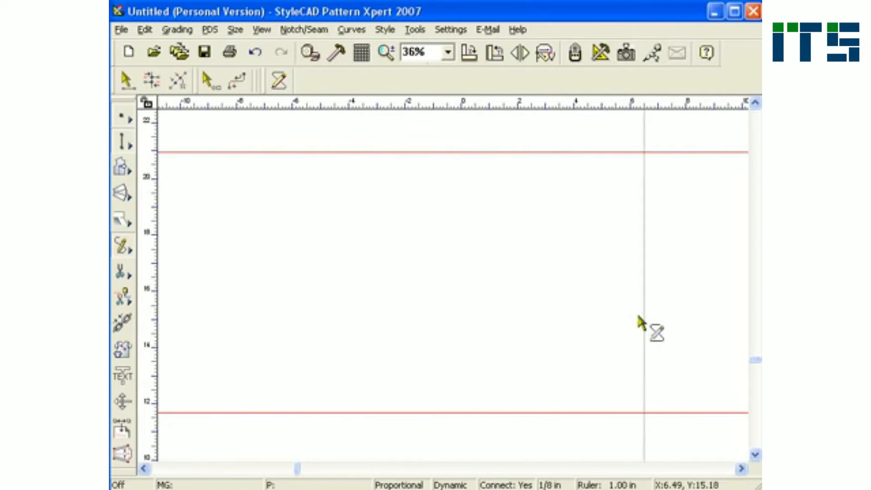
{"action": "left_click", "coordinate": [698, 320]}
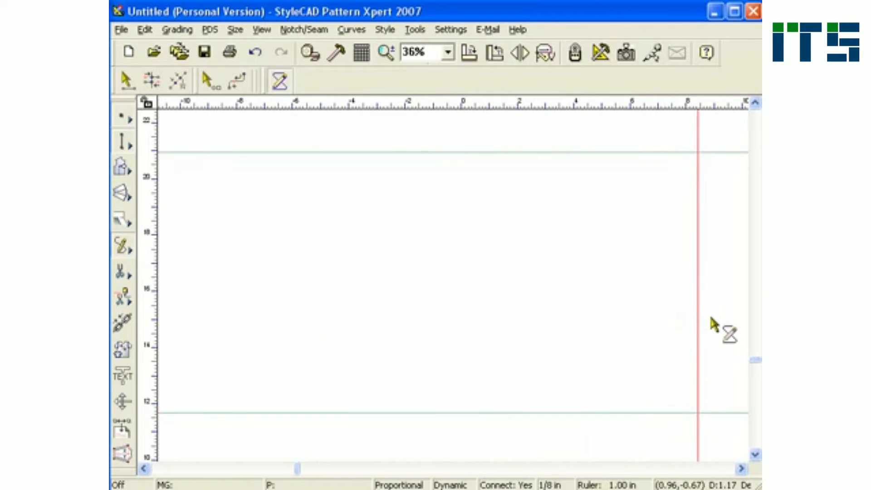
{"action": "left_click", "coordinate": [476, 298]}
Step: Inside the frame, add a vertical guide about 8.5 inches from the right one and horizontals about 7 inches above the lower guide and 0.5 inch higher
{"action": "middle_click_drag", "start_coordinate": [582, 300], "coordinate": [545, 307]}
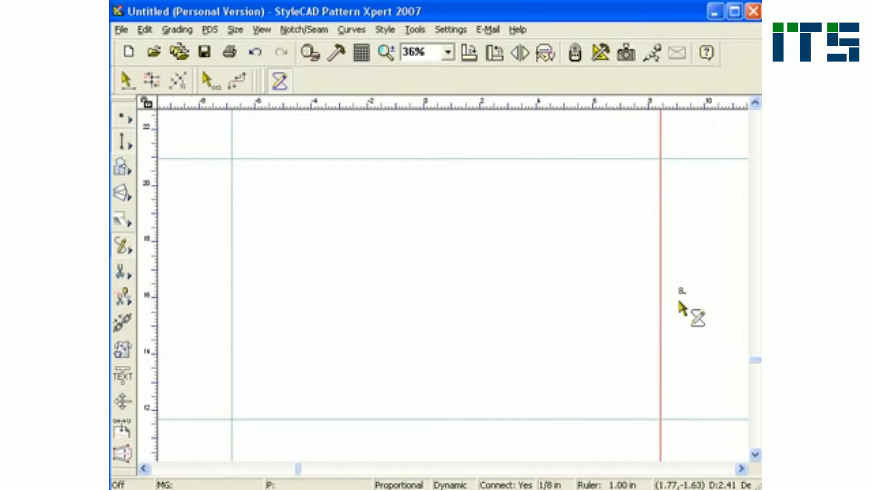
{"action": "left_click", "coordinate": [524, 313]}
{"action": "left_click_drag", "start_coordinate": [527, 394], "coordinate": [565, 433]}
{"action": "left_click", "coordinate": [546, 308]}
{"action": "left_click_drag", "start_coordinate": [526, 204], "coordinate": [557, 247]}
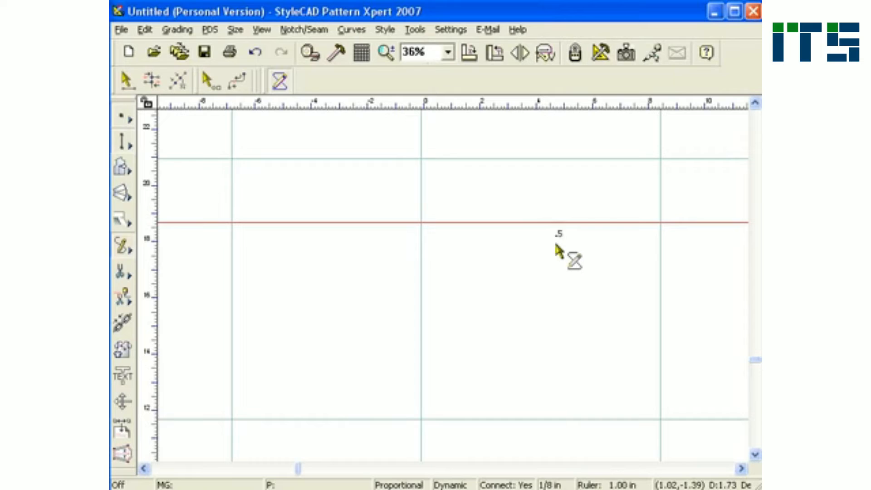
{"action": "left_click", "coordinate": [572, 207]}
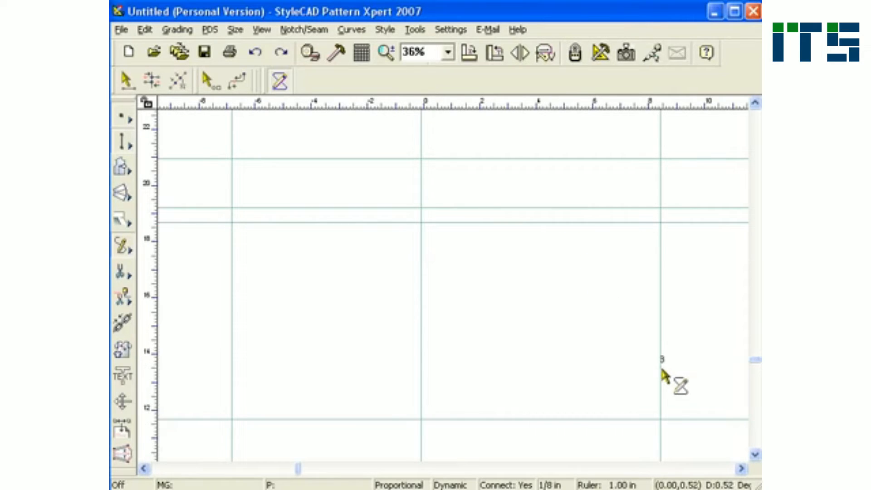
Step: From the right guide, 3 inches above the lower guide, draw lines 1 inch right, 6.75 inches up, about 2.25 inches left and diagonally back
{"action": "left_click", "coordinate": [660, 334]}
{"action": "left_click", "coordinate": [689, 335]}
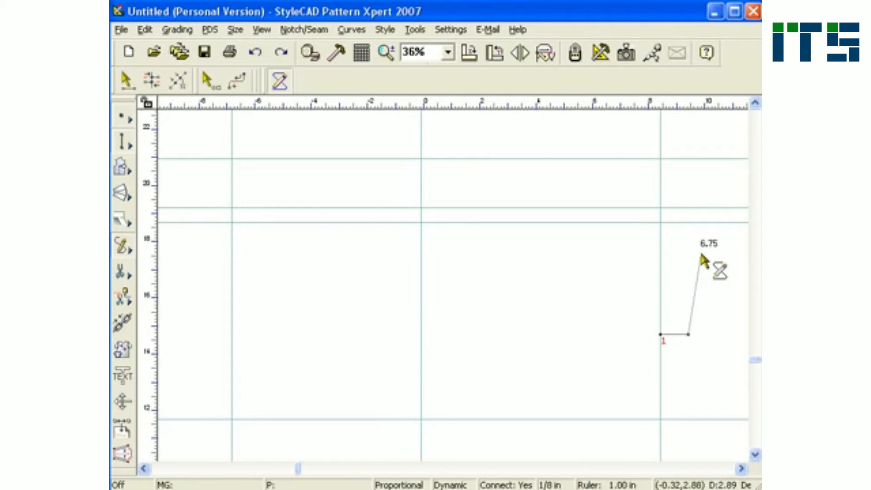
{"action": "left_click", "coordinate": [689, 145]}
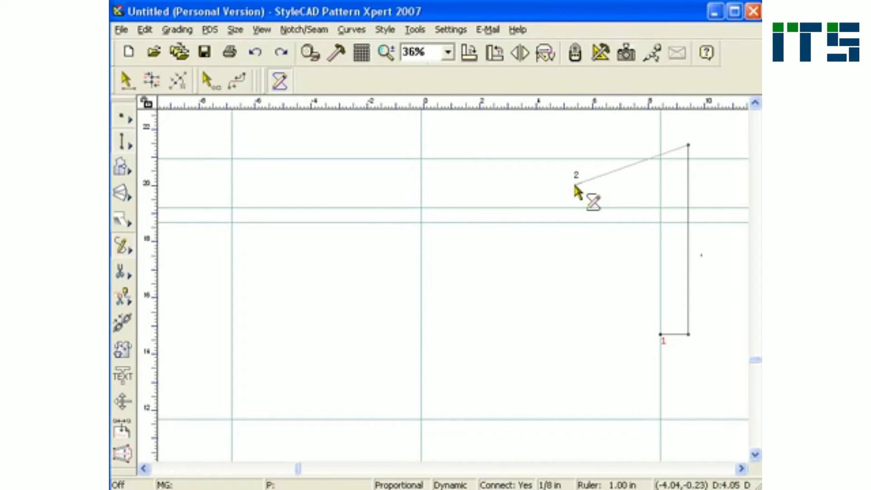
{"action": "left_click", "coordinate": [624, 145]}
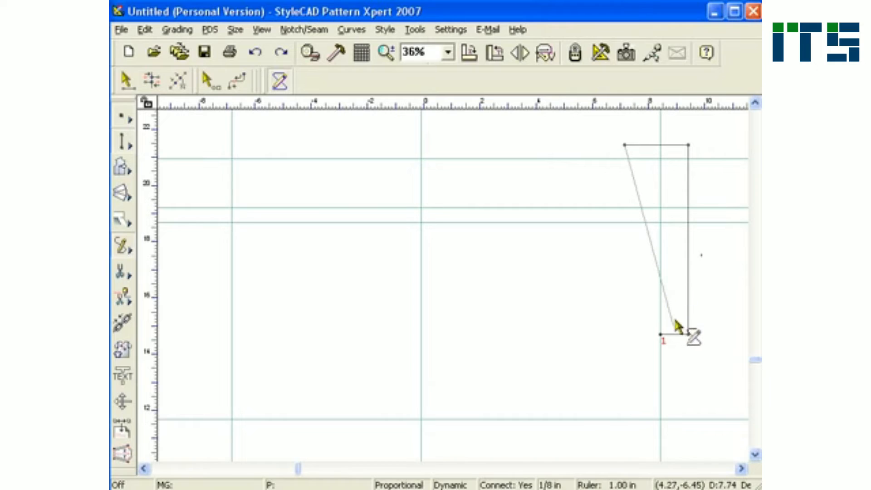
{"action": "left_click", "coordinate": [688, 333]}
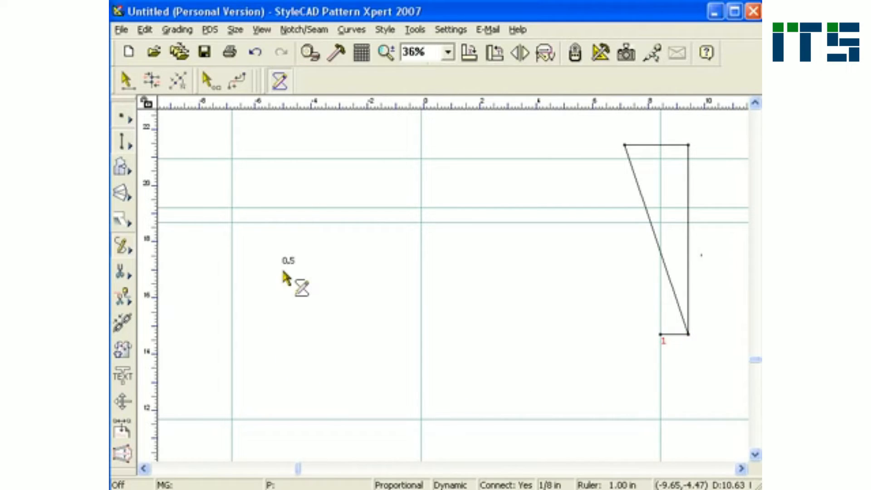
Step: Draw a line from the leftmost vertical guide, 0.5 inch below the upper guide, to where the middle vertical guide crosses the upper guide
{"action": "left_click", "coordinate": [232, 173]}
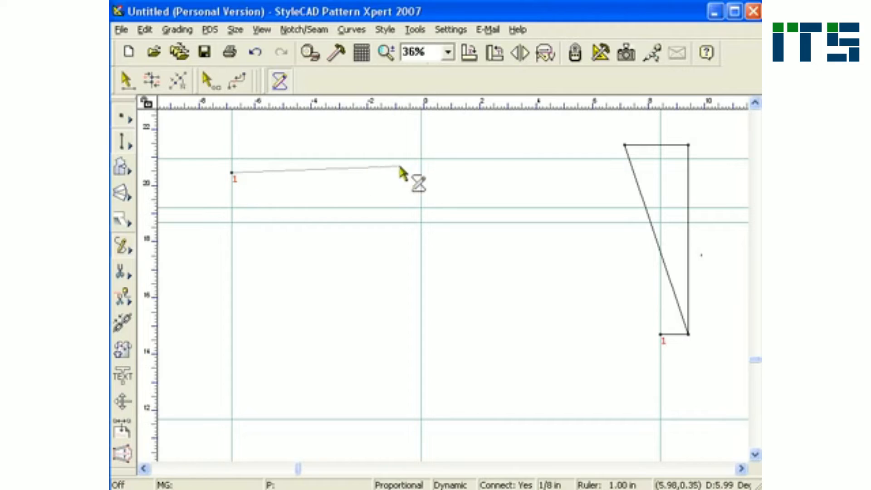
{"action": "left_click", "coordinate": [422, 159]}
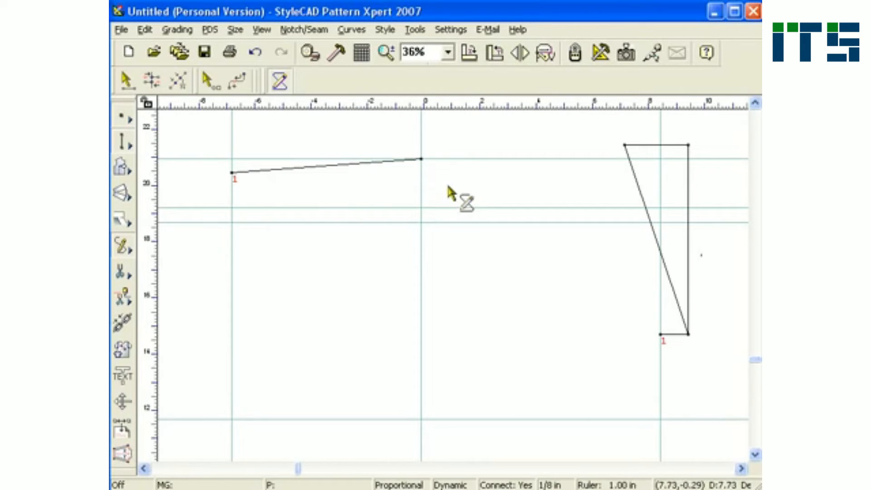
Step: Bring in the inch-scale French curve, flip and rotate it, and set its edge between the sloped line's right end and the diagonal line
{"action": "left_click", "coordinate": [477, 173]}
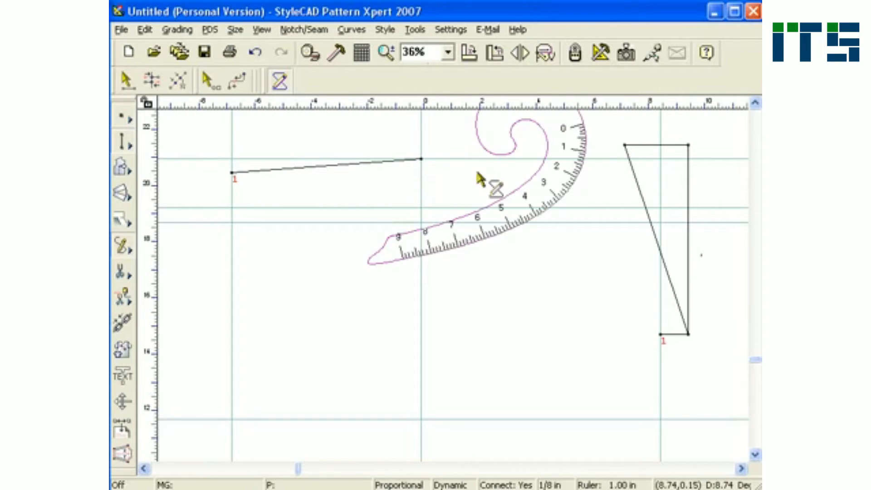
{"action": "key", "text": "f"}
{"action": "key", "text": "f"}
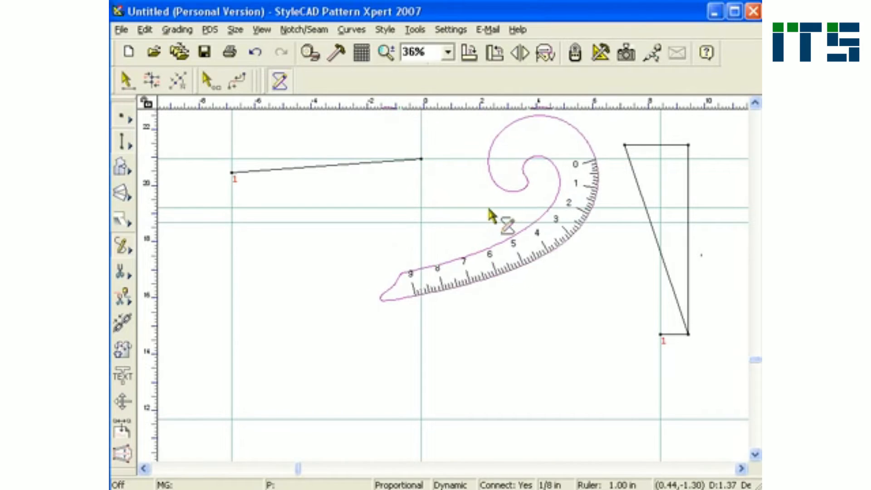
{"action": "key", "text": "Right"}
{"action": "key", "text": "Right"}
{"action": "key", "text": "Right"}
{"action": "key", "text": "Right"}
{"action": "key", "text": "Right"}
{"action": "key", "text": "Right"}
{"action": "key", "text": "Right"}
{"action": "key", "text": "Right"}
{"action": "key", "text": "Right"}
{"action": "key", "text": "Right"}
{"action": "key", "text": "Right"}
{"action": "key", "text": "Right"}
{"action": "key", "text": "Right"}
{"action": "key", "text": "Right"}
{"action": "key", "text": "Right"}
{"action": "key", "text": "Right"}
{"action": "key", "text": "Right"}
{"action": "key", "text": "Right"}
{"action": "key", "text": "Right"}
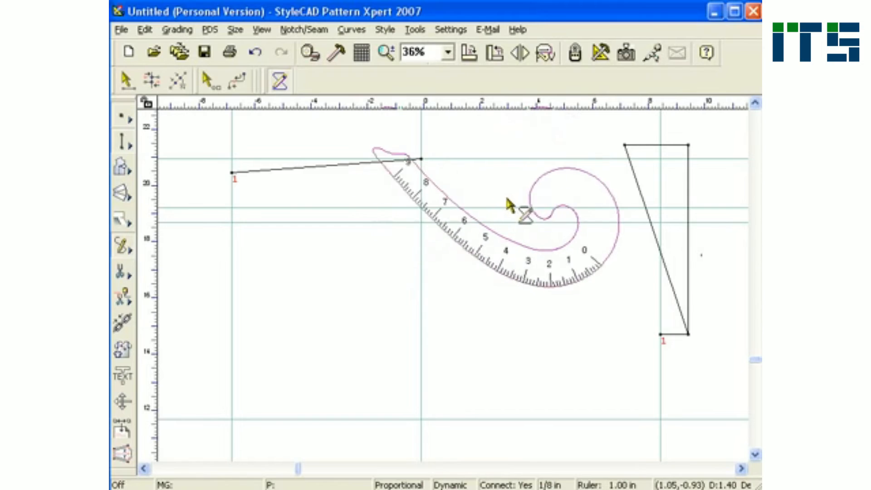
{"action": "key", "text": "Right"}
{"action": "key", "text": "Right"}
{"action": "key", "text": "Right"}
{"action": "key", "text": "Right"}
{"action": "key", "text": "Right"}
{"action": "key", "text": "Right"}
{"action": "key", "text": "Right"}
{"action": "key", "text": "Right"}
{"action": "key", "text": "Right"}
{"action": "key", "text": "Right"}
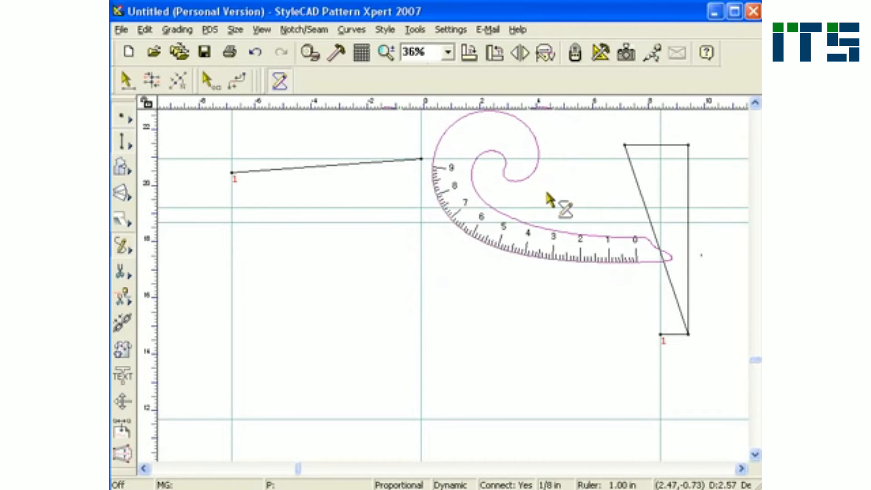
{"action": "key", "text": "Left"}
{"action": "key", "text": "Left"}
{"action": "key", "text": "Left"}
{"action": "key", "text": "Left"}
{"action": "key", "text": "Right"}
{"action": "key", "text": "Right"}
{"action": "key", "text": "Right"}
{"action": "key", "text": "Right"}
{"action": "key", "text": "Right"}
{"action": "key", "text": "Right"}
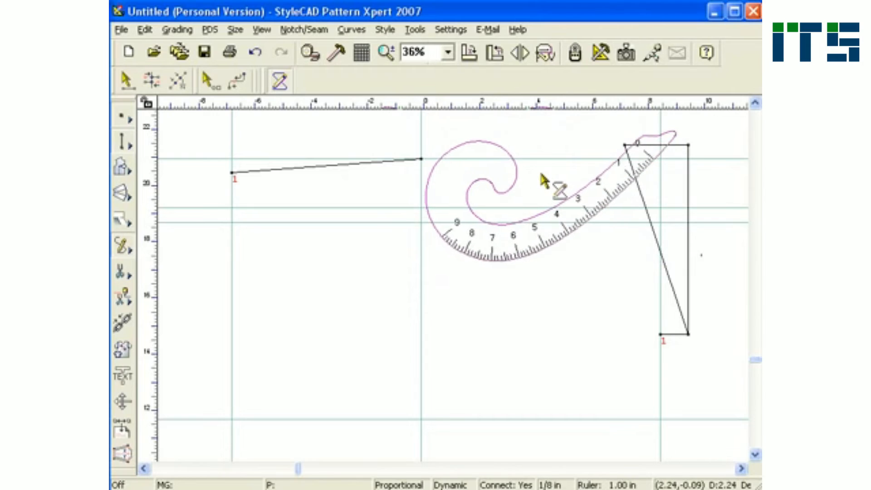
{"action": "key", "text": "Right"}
{"action": "key", "text": "Right"}
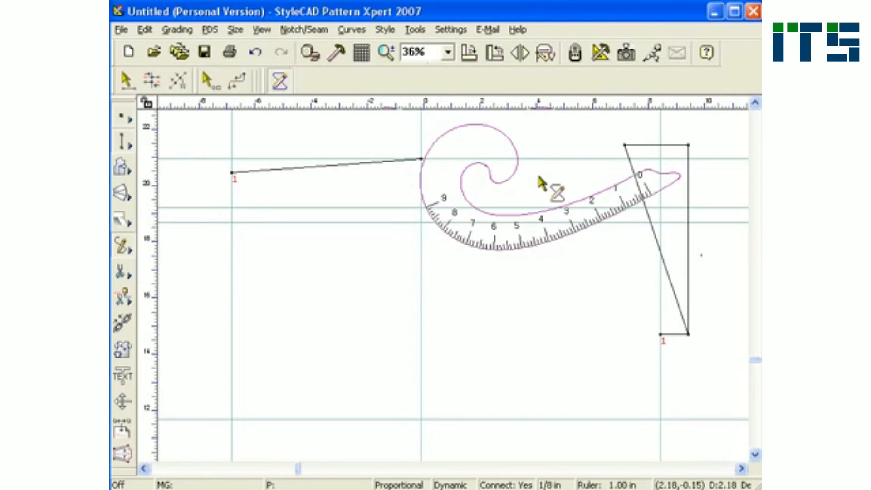
{"action": "key", "text": "Right"}
{"action": "key", "text": "Right"}
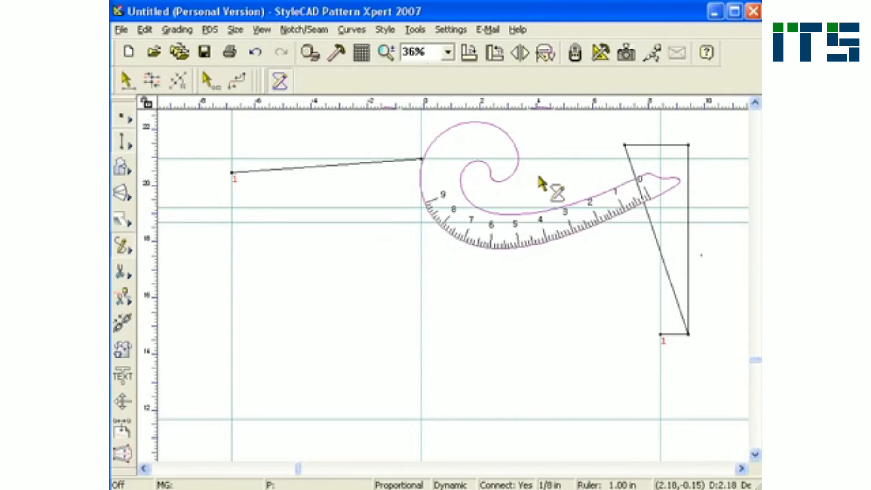
{"action": "key", "text": "Right"}
{"action": "key", "text": "Right"}
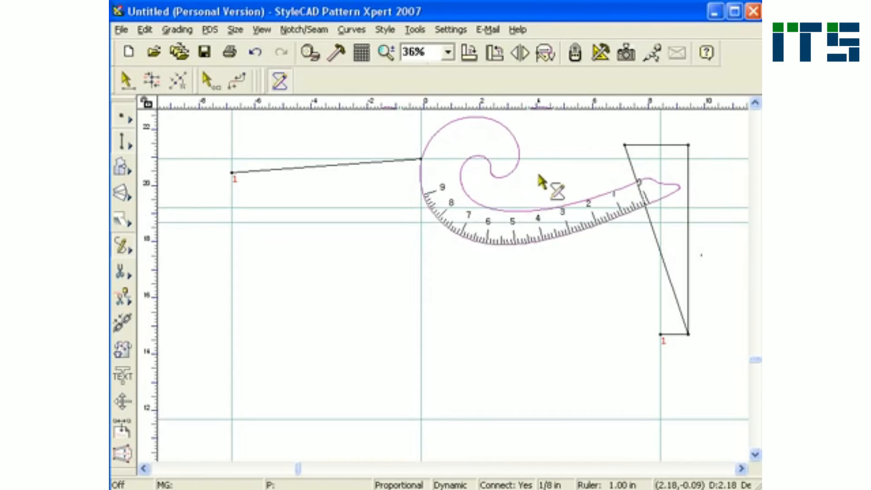
{"action": "key", "text": "Right"}
{"action": "key", "text": "Right"}
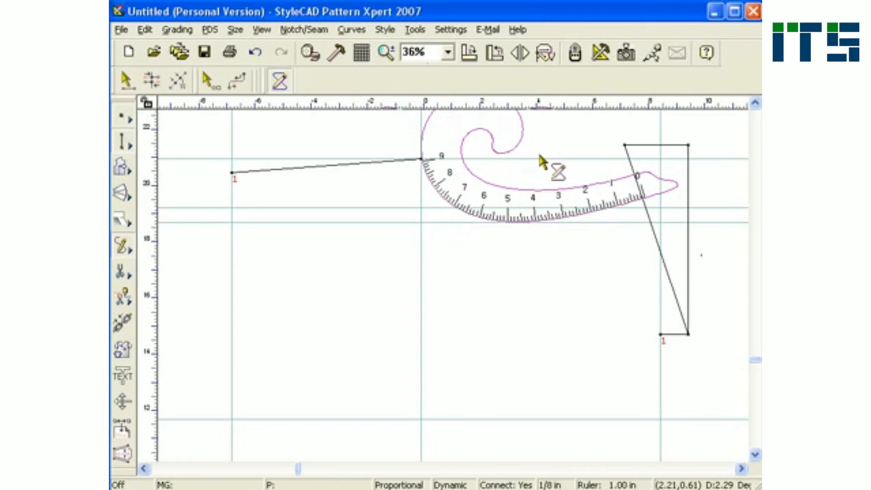
{"action": "left_click", "coordinate": [540, 156]}
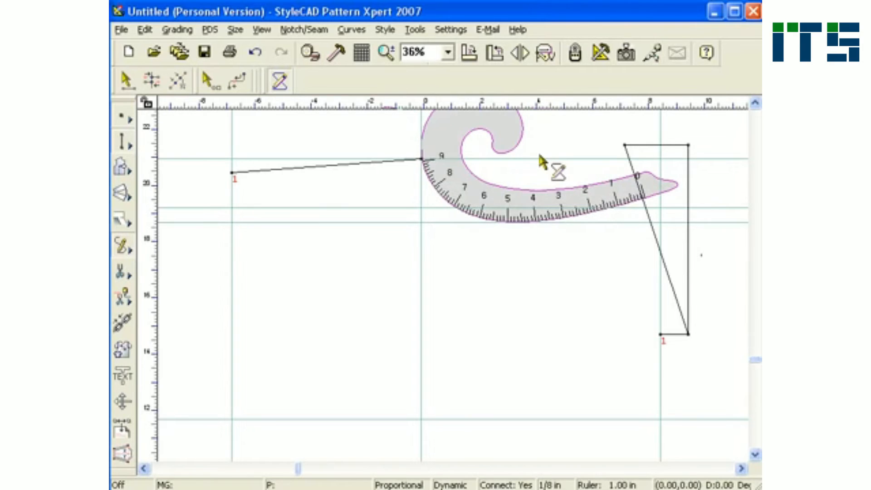
Step: Refine the French curve so it passes through the sloped line's end, touches the 7-inch guide and meets the diagonal at the guide above
{"action": "left_click", "coordinate": [522, 200]}
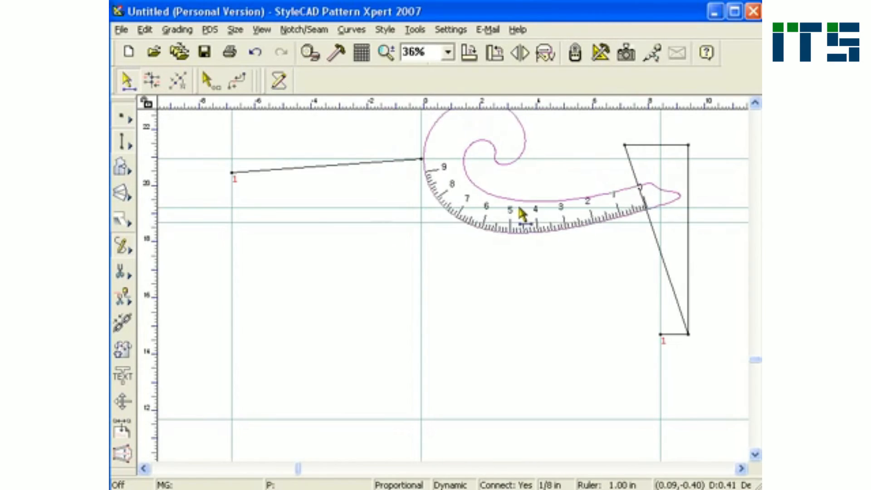
{"action": "scroll", "coordinate": [444, 286], "scroll_direction": "up", "scroll_amount": 3}
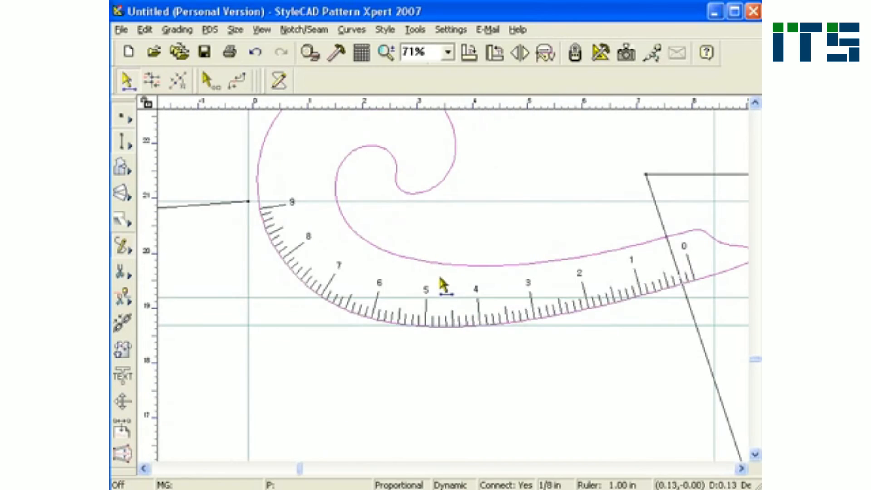
{"action": "key", "text": "Right"}
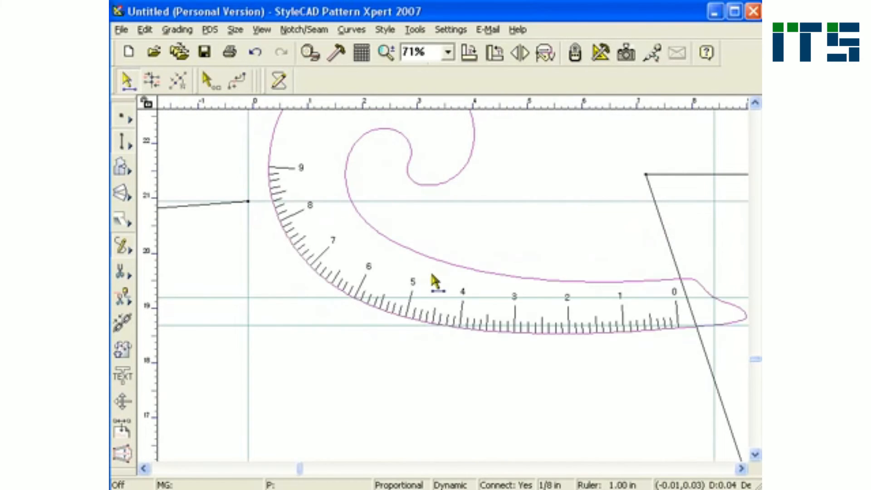
{"action": "key", "text": "Left"}
{"action": "key", "text": "Left"}
{"action": "key", "text": "Left"}
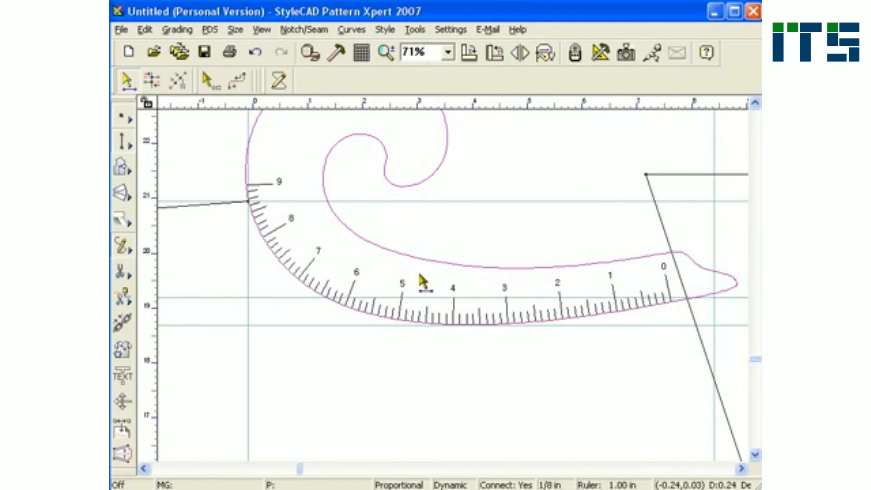
{"action": "key", "text": "Left"}
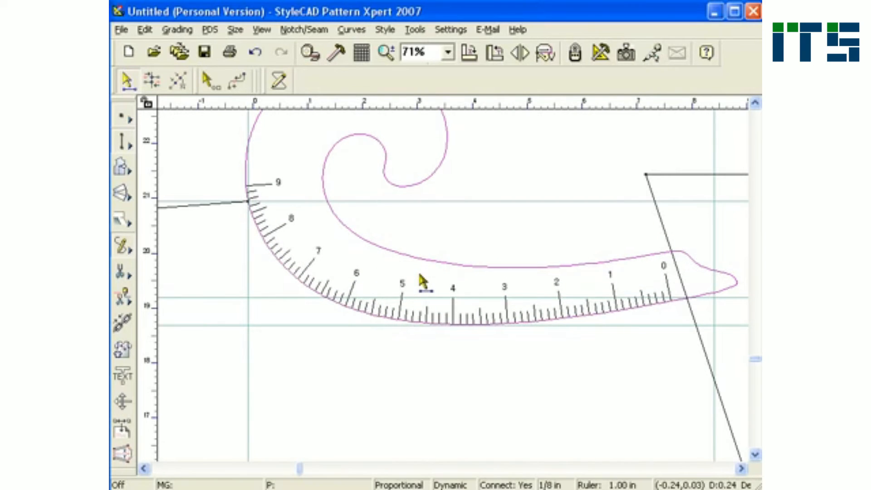
{"action": "left_click", "coordinate": [423, 282]}
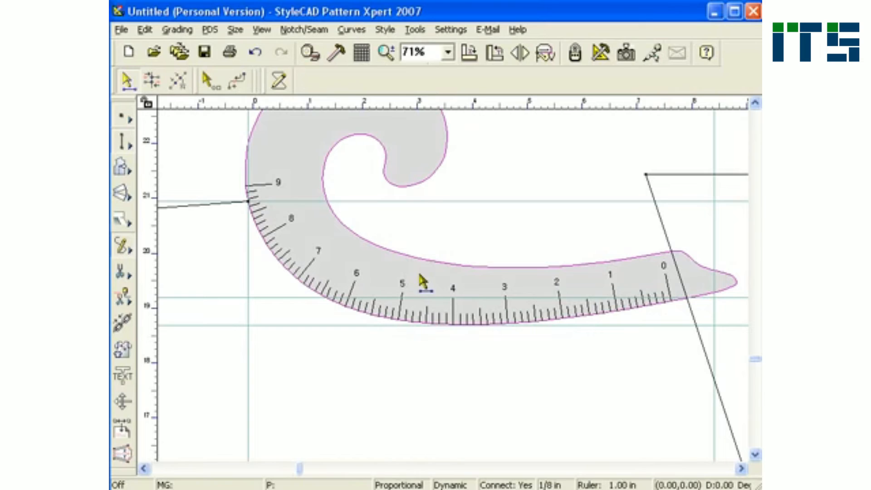
Step: Trace the French curve's edge from the sloped line's end to the diagonal line, and move the French curve off the traced curve
{"action": "left_click", "coordinate": [278, 80]}
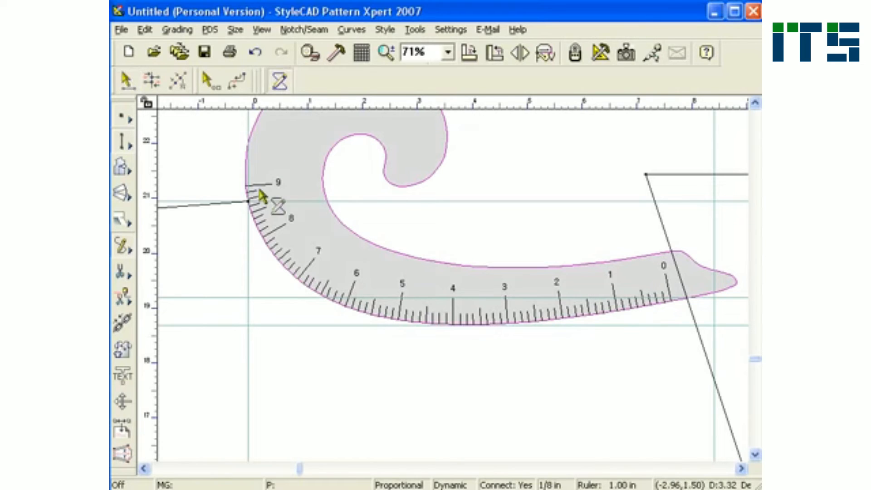
{"action": "left_click", "coordinate": [251, 207]}
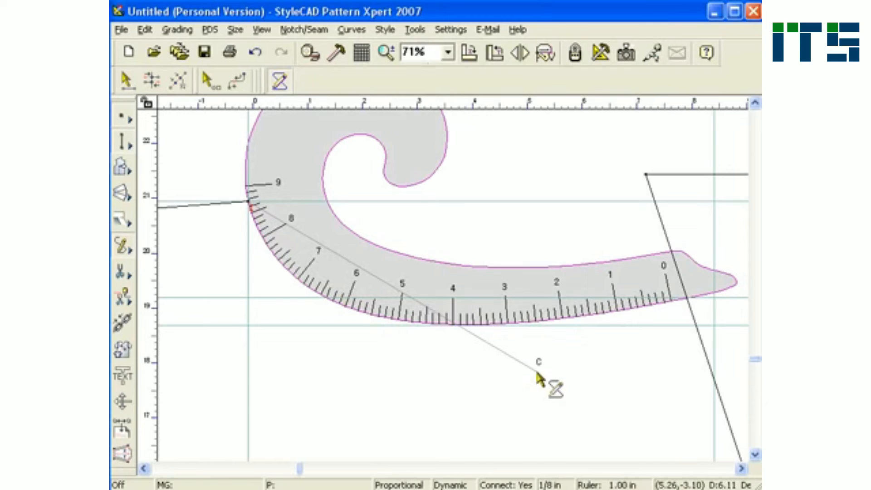
{"action": "left_click", "coordinate": [688, 299]}
{"action": "right_click", "coordinate": [593, 360]}
{"action": "left_click_drag", "start_coordinate": [534, 286], "coordinate": [552, 223]}
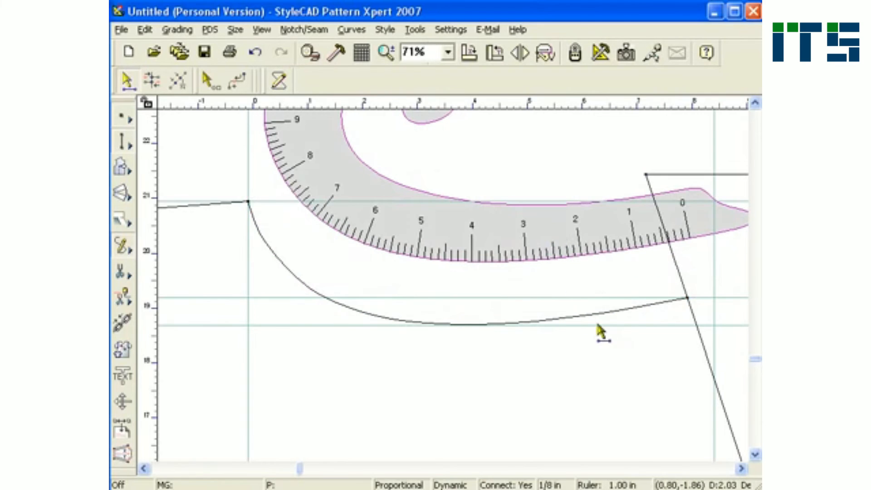
Step: Reposition the French curve so its edge runs from the right and lower guides' intersection to the outer end of the 1-inch line
{"action": "scroll", "coordinate": [442, 302], "scroll_direction": "down", "scroll_amount": 3}
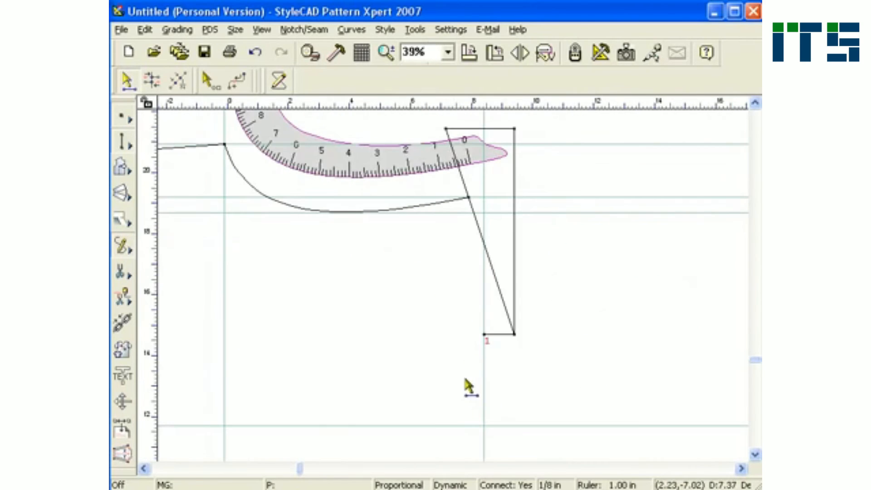
{"action": "scroll", "coordinate": [441, 278], "scroll_direction": "up", "scroll_amount": 1}
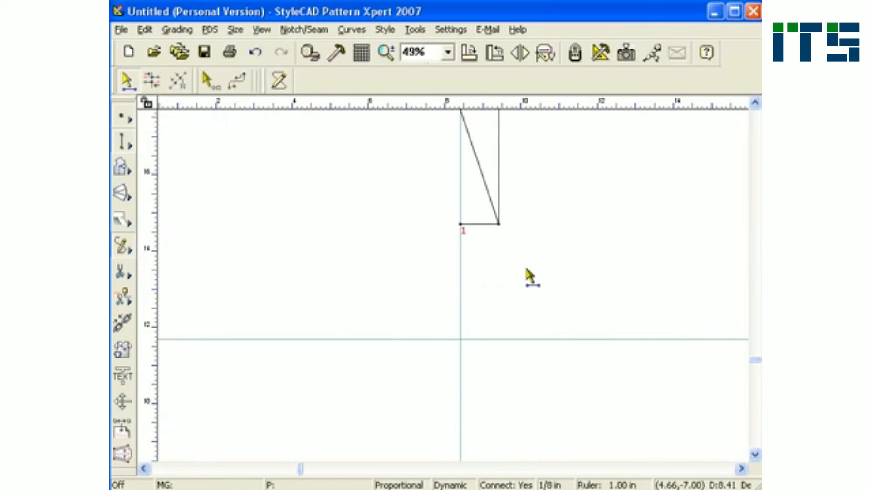
{"action": "left_click_drag", "start_coordinate": [526, 268], "coordinate": [502, 282]}
{"action": "key", "text": "space"}
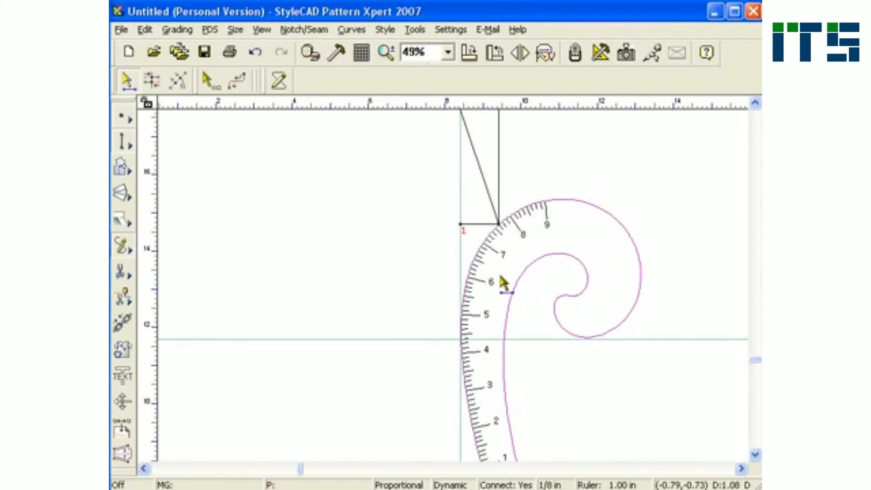
{"action": "left_click_drag", "start_coordinate": [502, 282], "coordinate": [502, 282]}
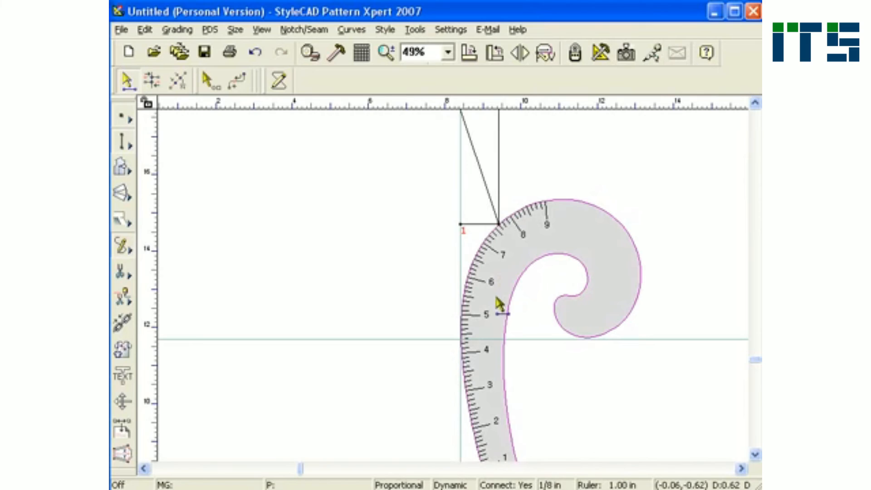
Step: Draw a blended curve from the right and lower guides' intersection to the 1-inch line's outer end, shape it to the French curve and keep it
{"action": "scroll", "coordinate": [508, 302], "scroll_direction": "up", "scroll_amount": 1}
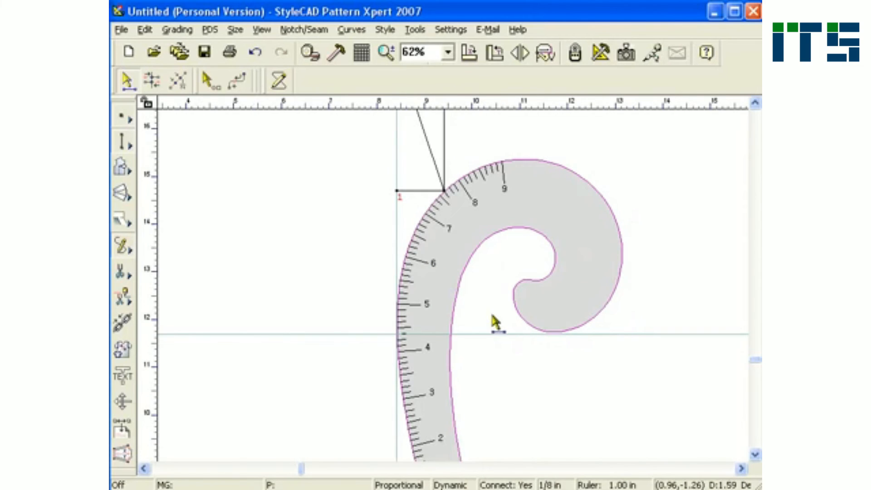
{"action": "right_click", "coordinate": [492, 313]}
{"action": "left_click", "coordinate": [398, 334]}
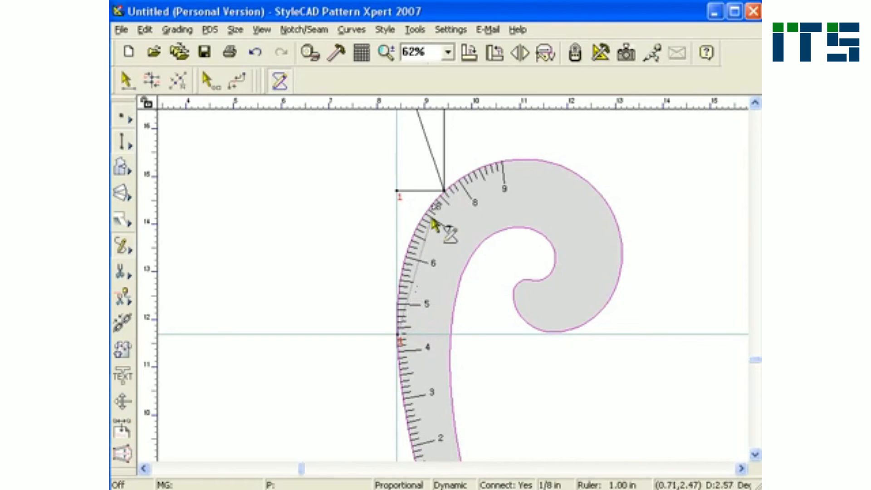
{"action": "left_click", "coordinate": [444, 191]}
{"action": "scroll", "coordinate": [461, 226], "scroll_direction": "up", "scroll_amount": 1}
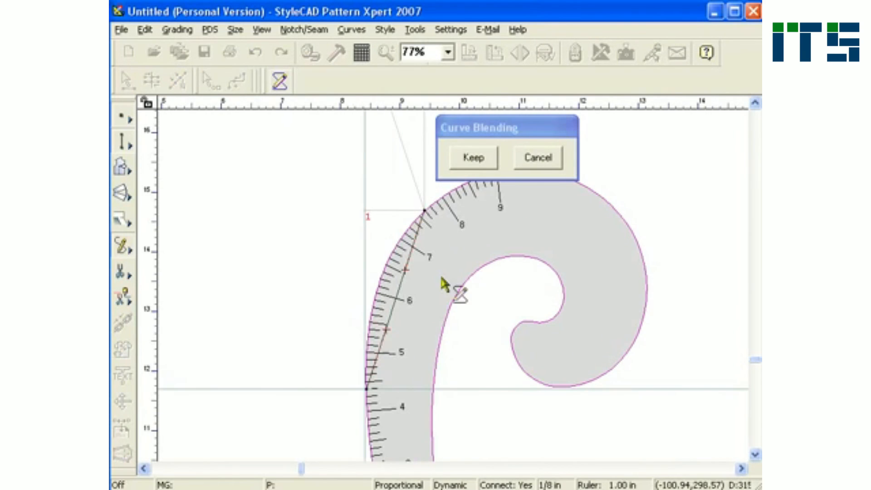
{"action": "left_click_drag", "start_coordinate": [386, 330], "coordinate": [362, 302]}
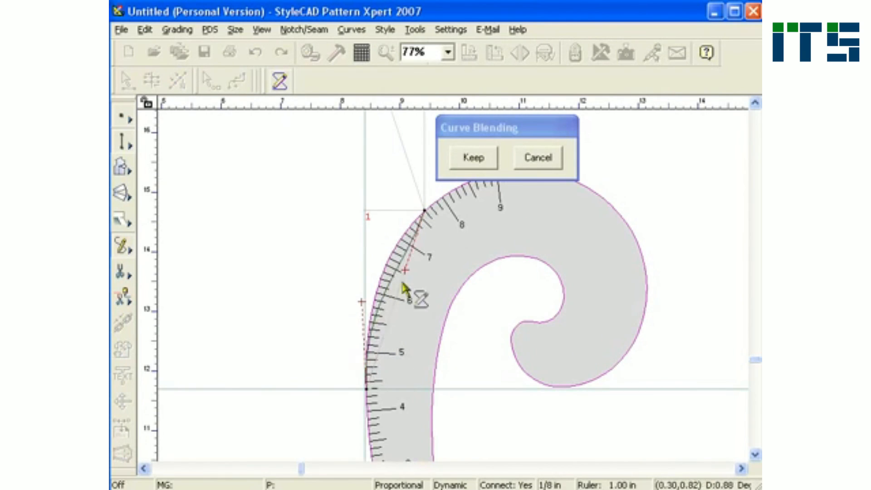
{"action": "left_click_drag", "start_coordinate": [403, 271], "coordinate": [381, 266]}
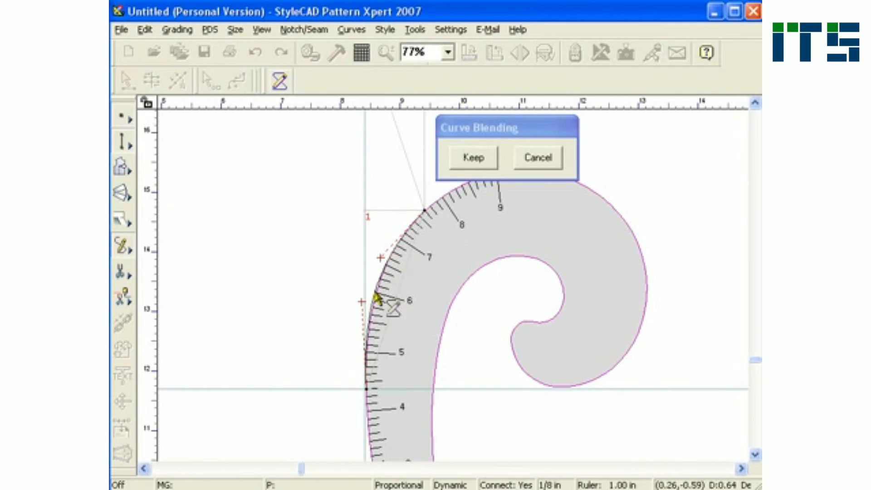
{"action": "mouse_move", "coordinate": [362, 301]}
{"action": "left_mouse_down"}
{"action": "mouse_move", "coordinate": [364, 311]}
{"action": "mouse_move", "coordinate": [369, 294]}
{"action": "left_mouse_up"}
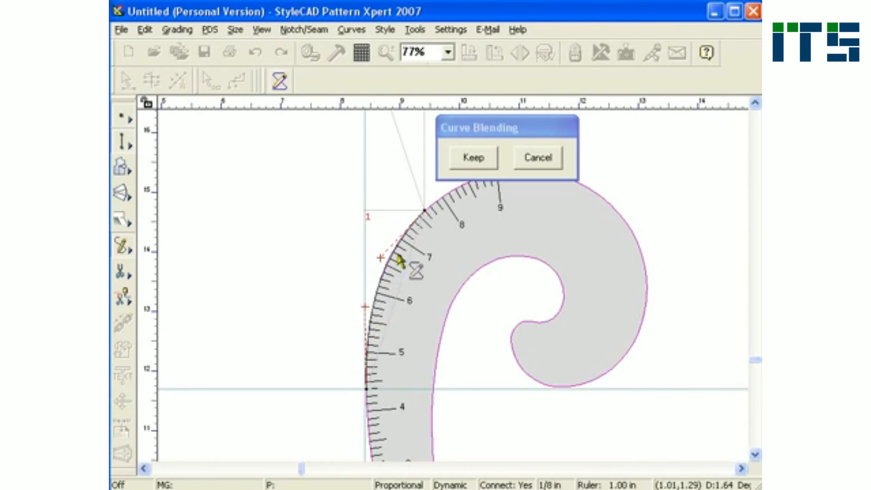
{"action": "left_click", "coordinate": [465, 157]}
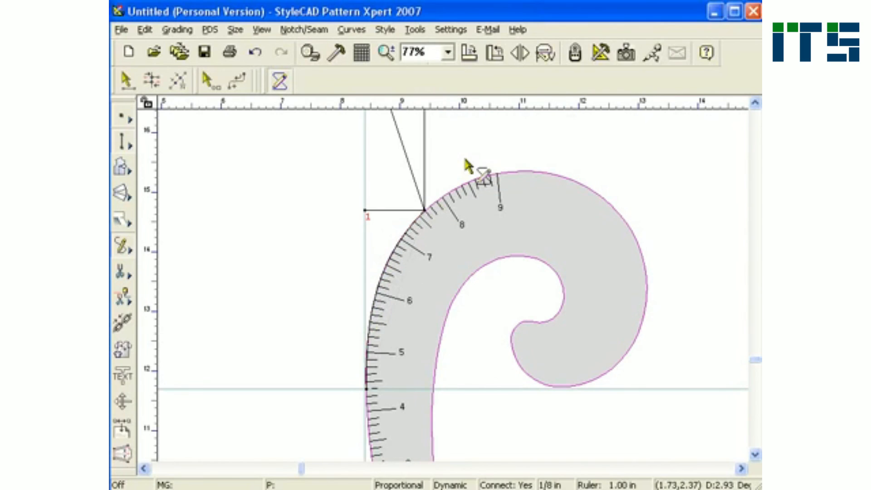
Step: Delete all French curves from the drawing
{"action": "right_click", "coordinate": [544, 212]}
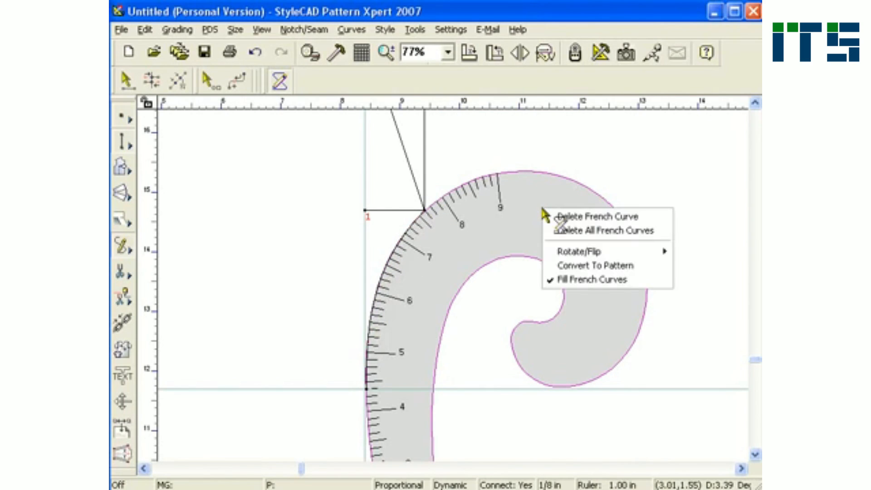
{"action": "left_click", "coordinate": [571, 235]}
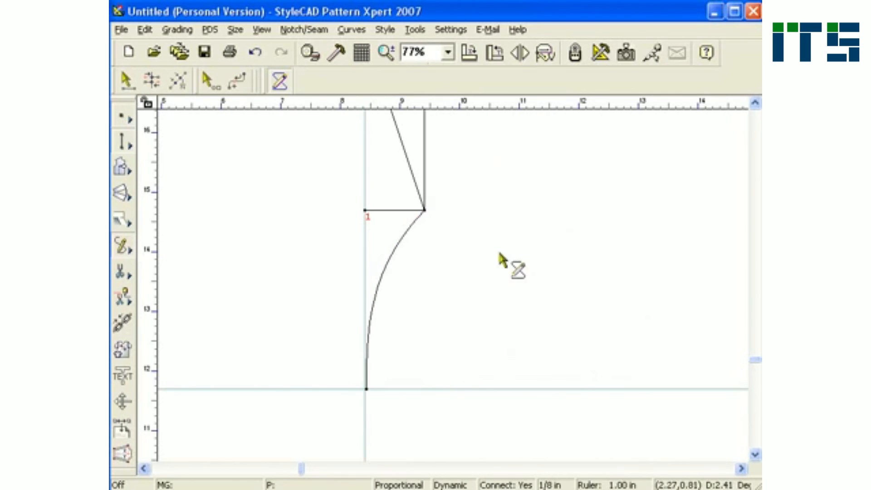
Step: Close the outline with a line along the lower guide to the leftmost guide and a vertical line up to the sloped line's start
{"action": "scroll", "coordinate": [435, 226], "scroll_direction": "down", "scroll_amount": 4}
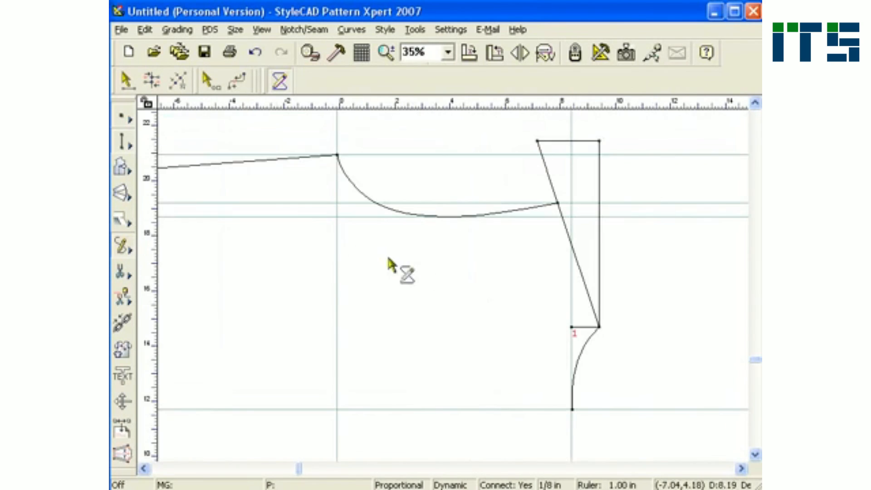
{"action": "key", "text": "space"}
{"action": "left_click_drag", "start_coordinate": [717, 324], "coordinate": [696, 313]}
{"action": "left_click", "coordinate": [639, 405]}
{"action": "left_click", "coordinate": [288, 405]}
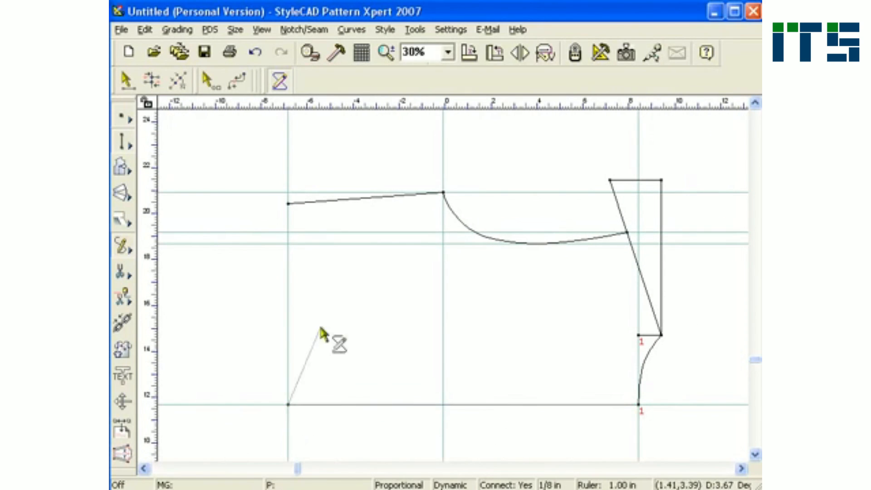
{"action": "left_click", "coordinate": [288, 205]}
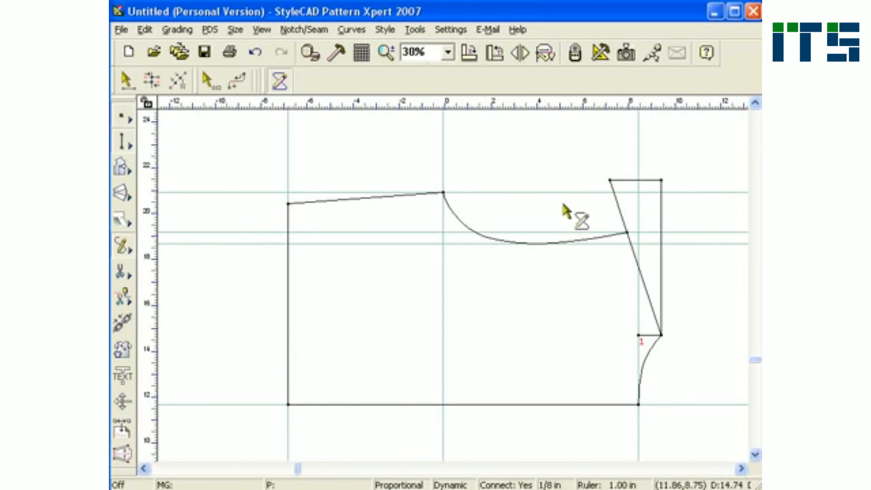